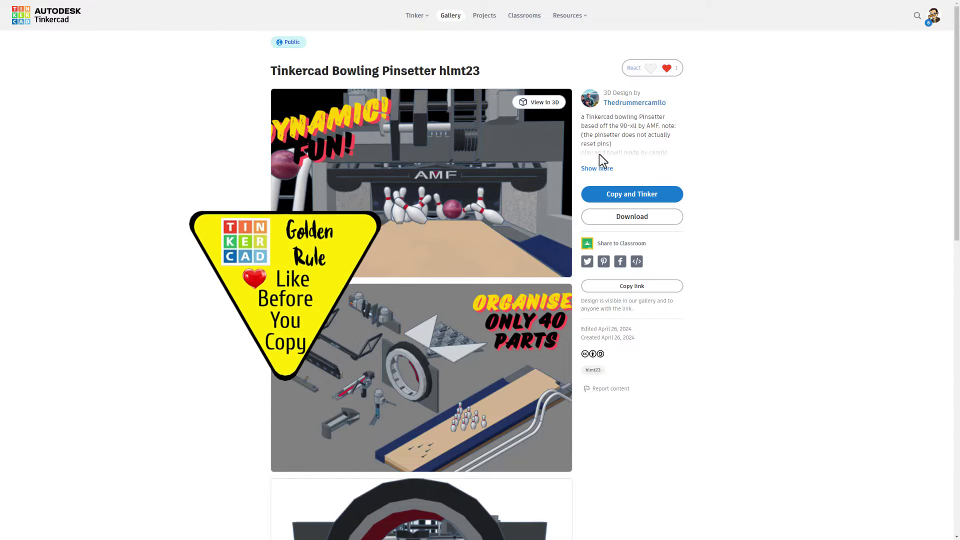
React to the Bowling Pinsetter hlmt23 gallery design with Staff Pick Ready
click(656, 72)
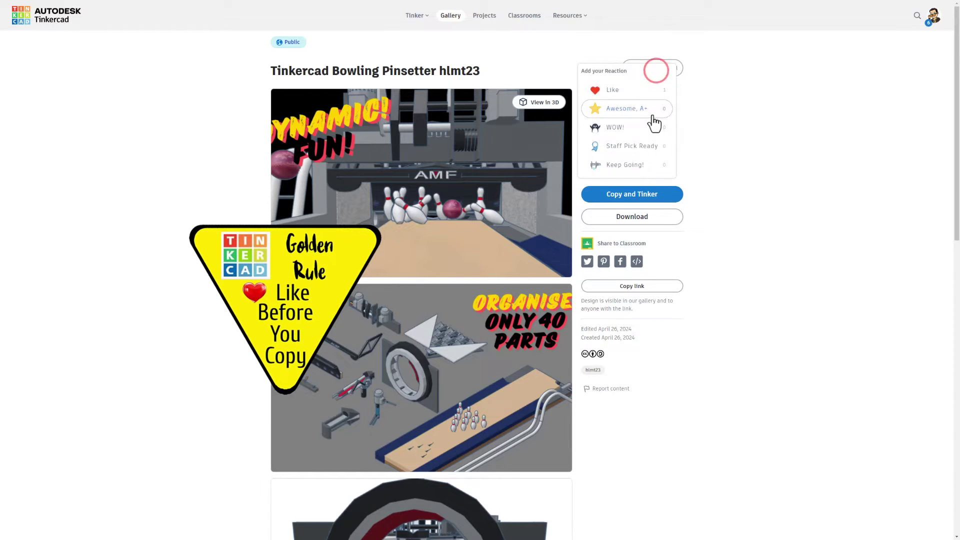
click(643, 147)
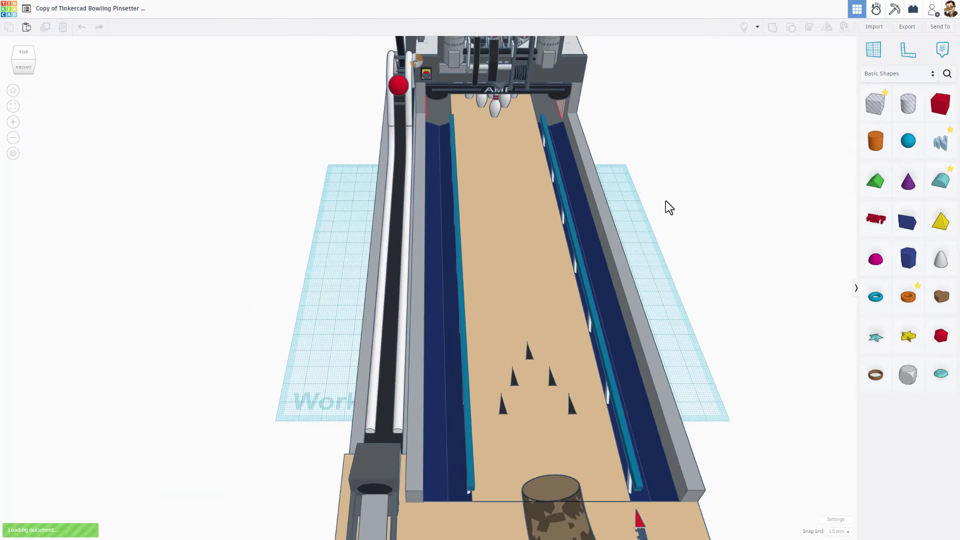
Orbit around the copied pinsetter lane to inspect the mechanism from every side
right_drag(676, 203, 587, 163)
right_drag(675, 238, 693, 195)
scroll(693, 194, up, 5)
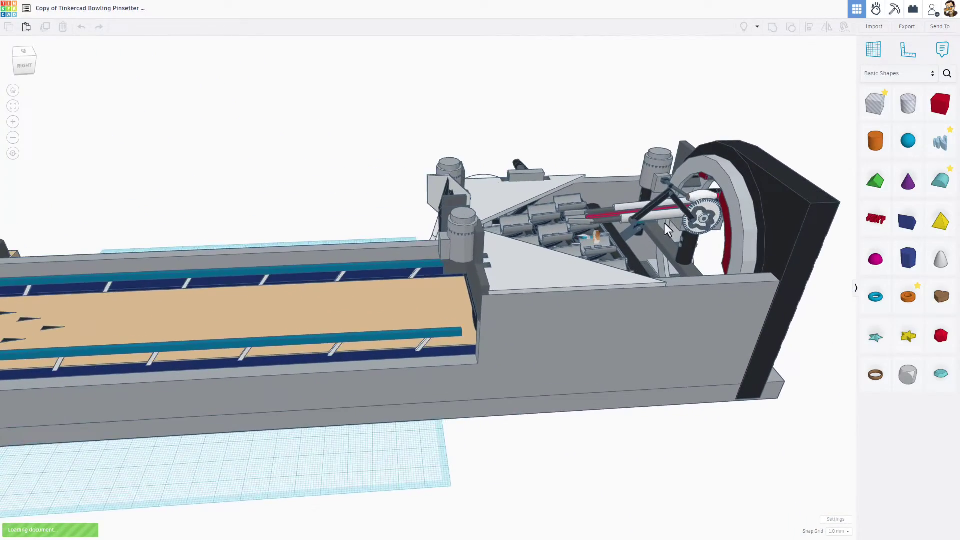
right_drag(646, 227, 725, 190)
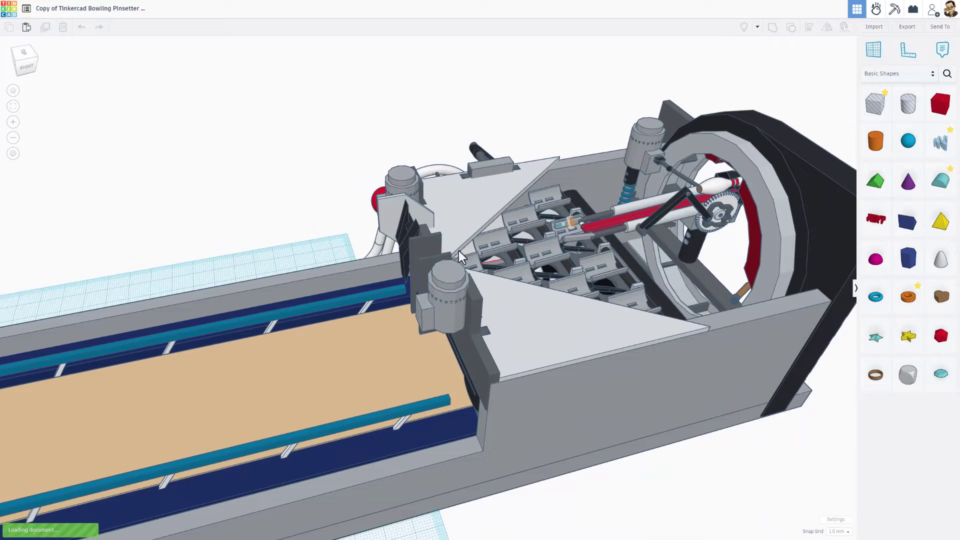
right_drag(459, 255, 528, 360)
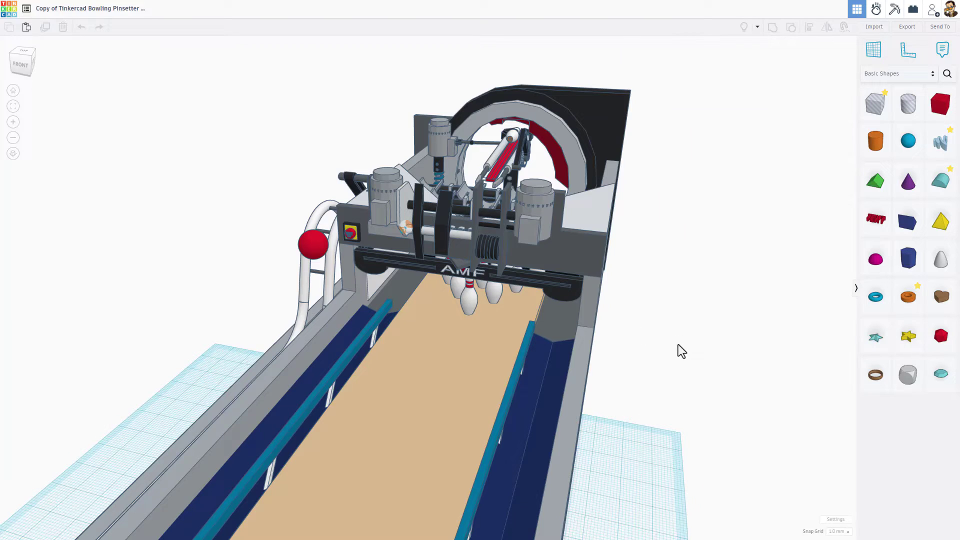
right_drag(678, 344, 713, 336)
right_drag(720, 236, 364, 301)
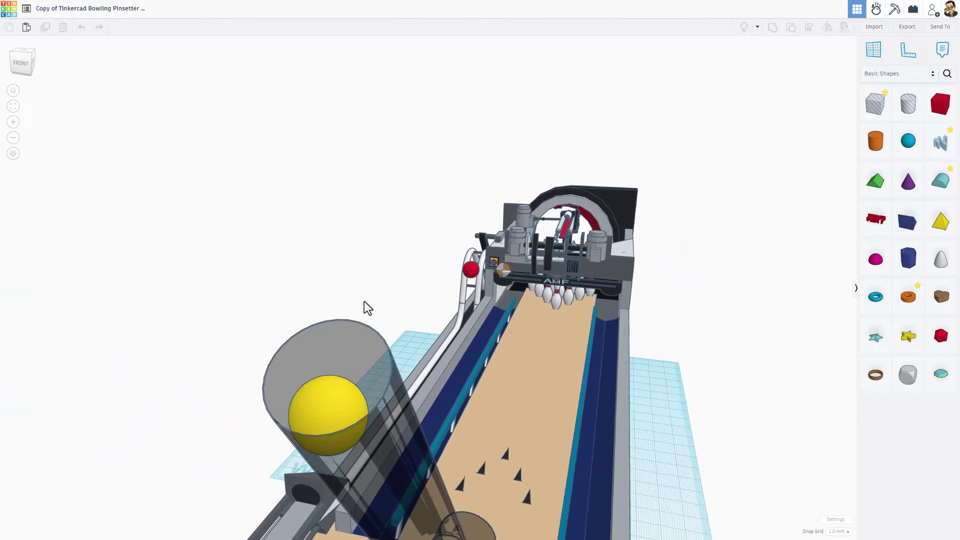
Select the yellow bowling ball and bring the view up toward the pinsetter
click(330, 394)
right_drag(601, 314, 611, 262)
scroll(611, 262, up, 3)
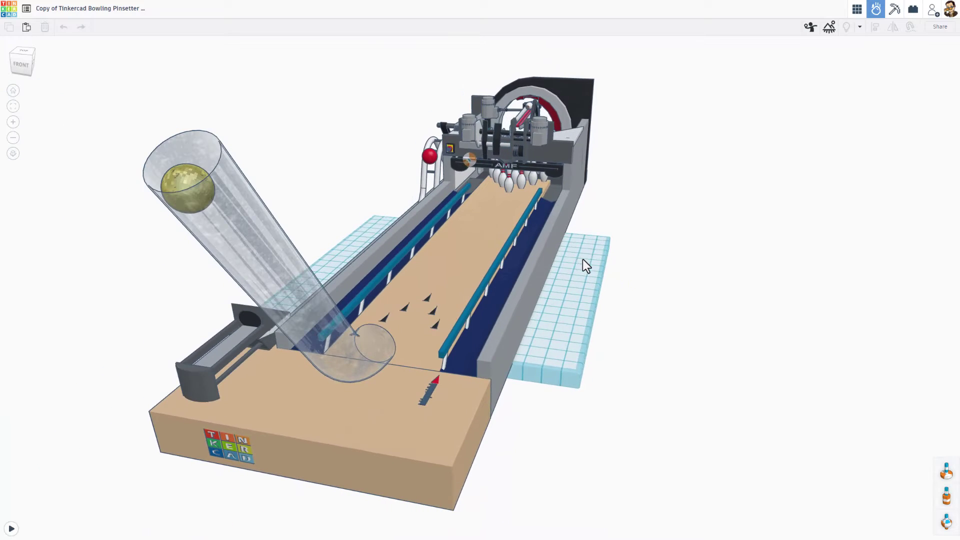
click(197, 178)
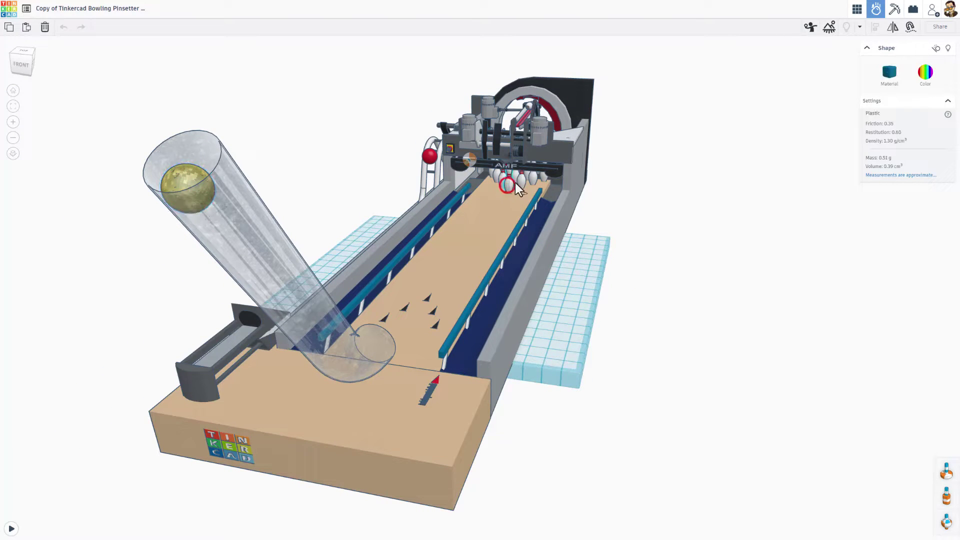
click(652, 207)
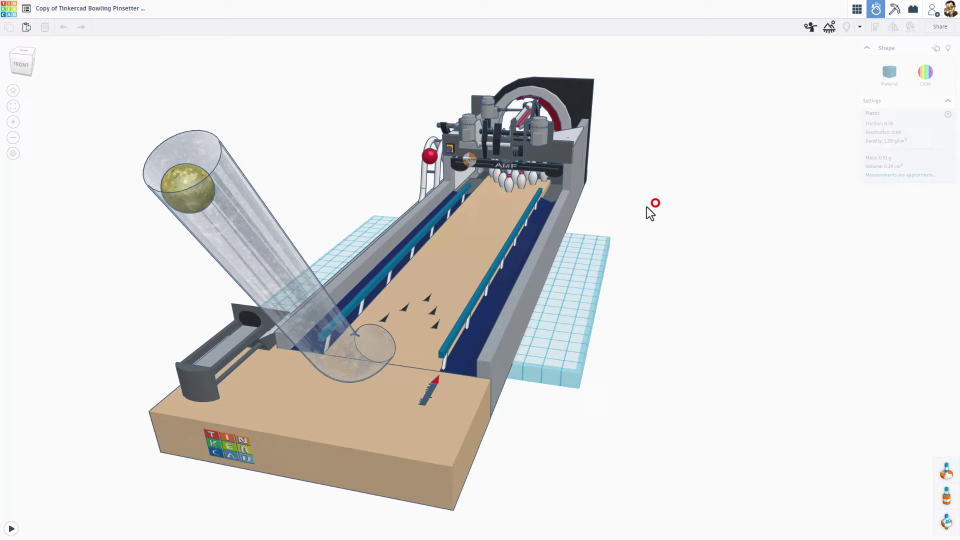
click(11, 528)
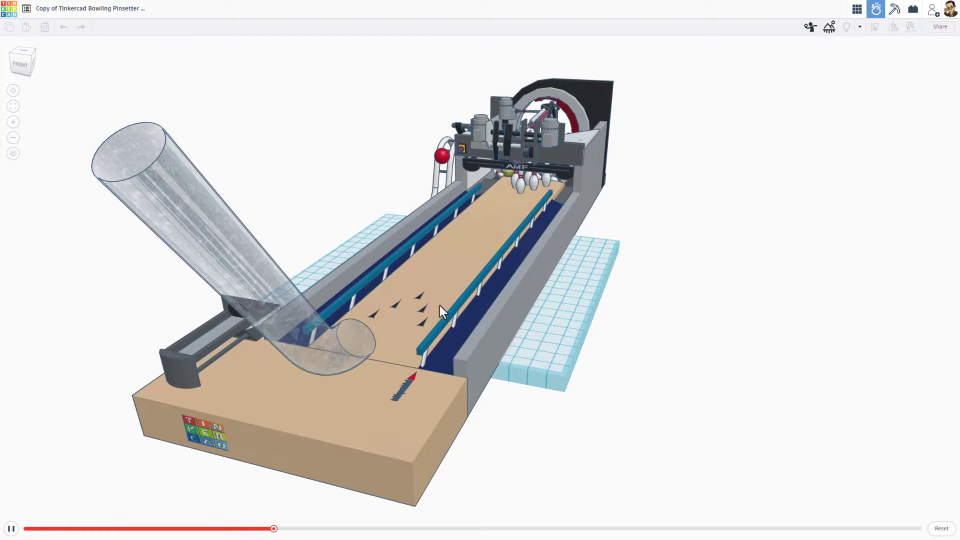
scroll(539, 171, up, 5)
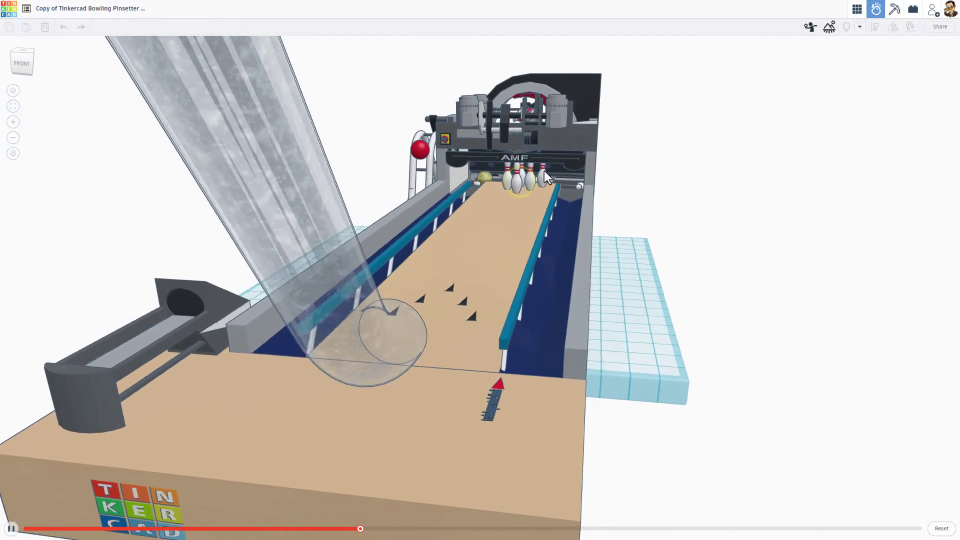
right_drag(544, 175, 575, 350)
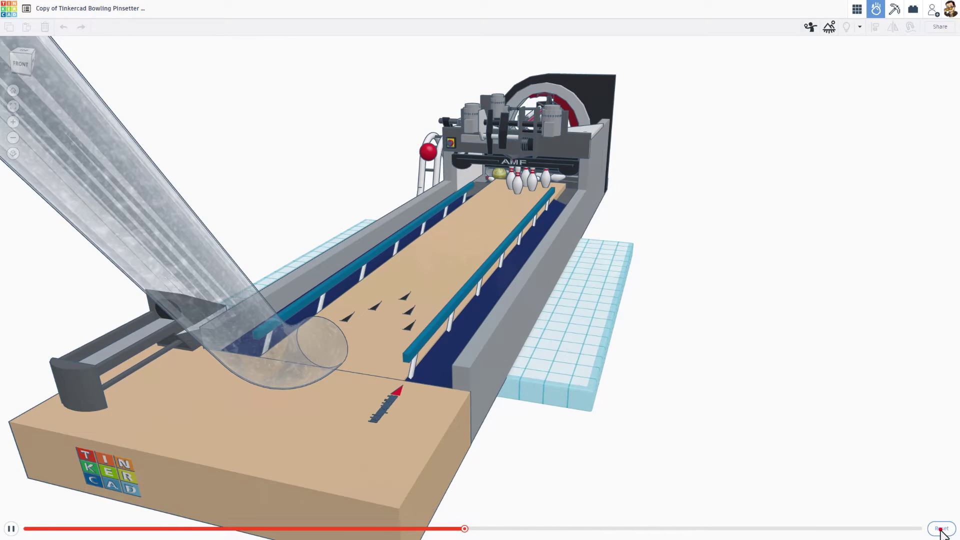
click(814, 429)
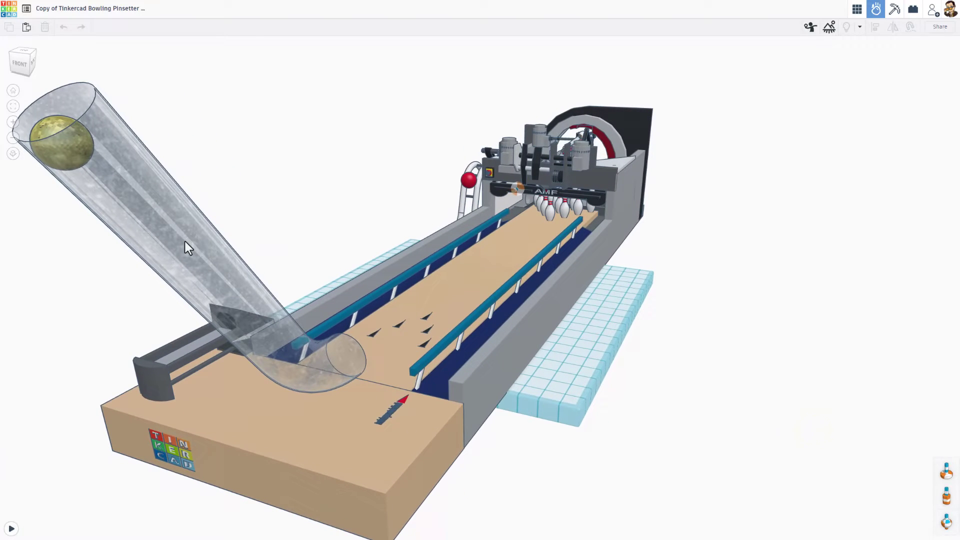
Nudge the glass tube and ball right, bowl, and pause the simulation
click(71, 158)
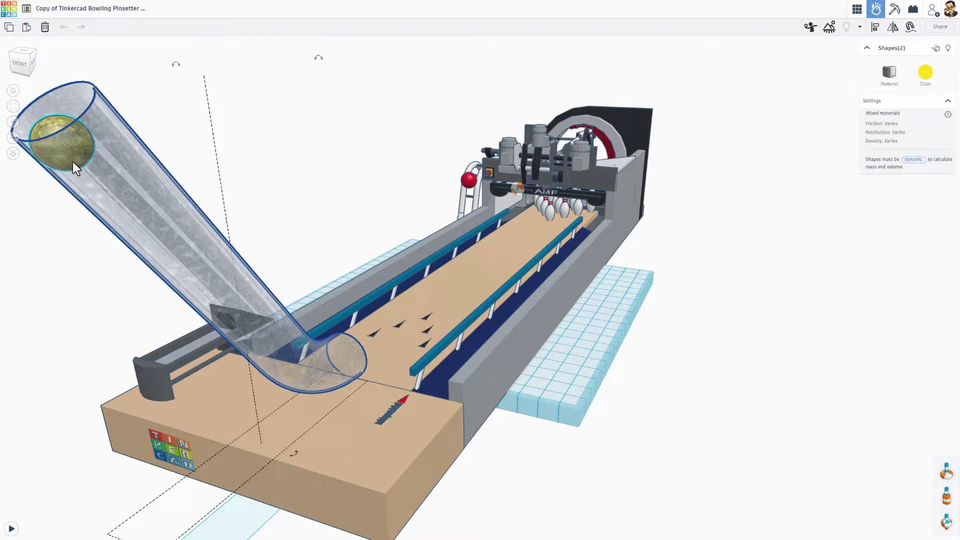
key(Right)
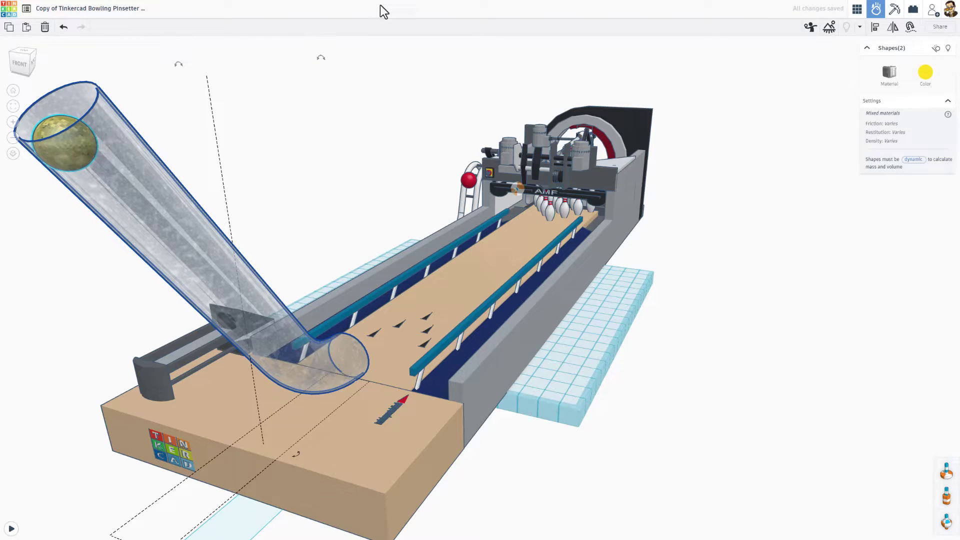
click(11, 529)
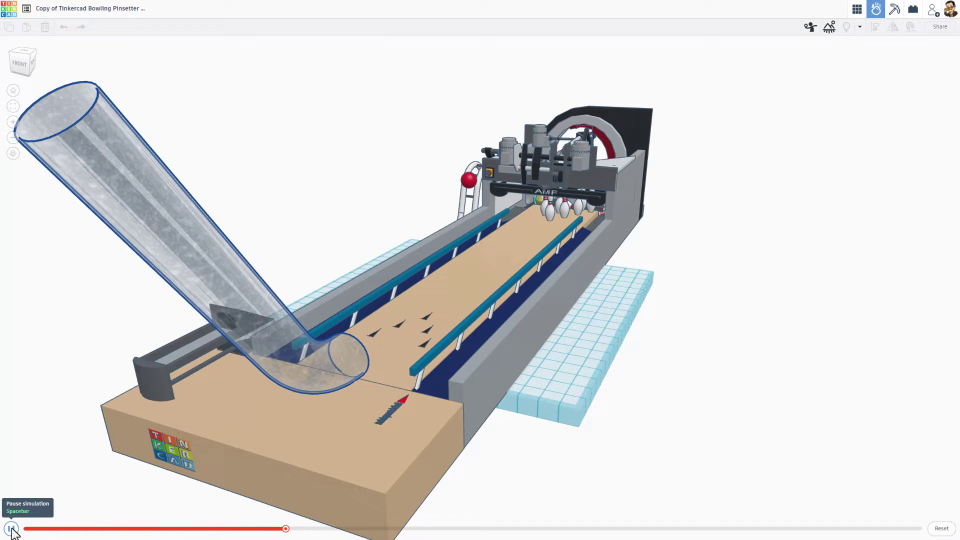
scroll(624, 215, up, 3)
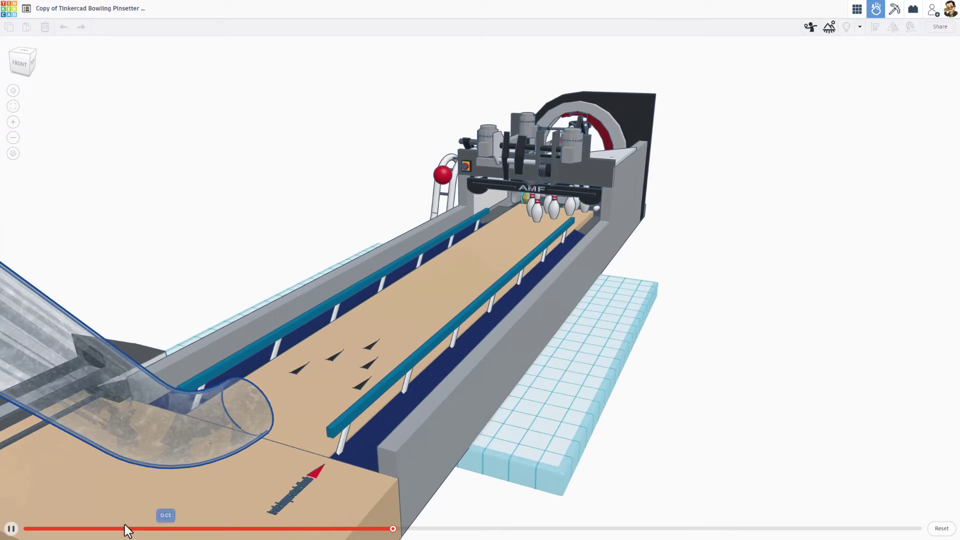
click(11, 528)
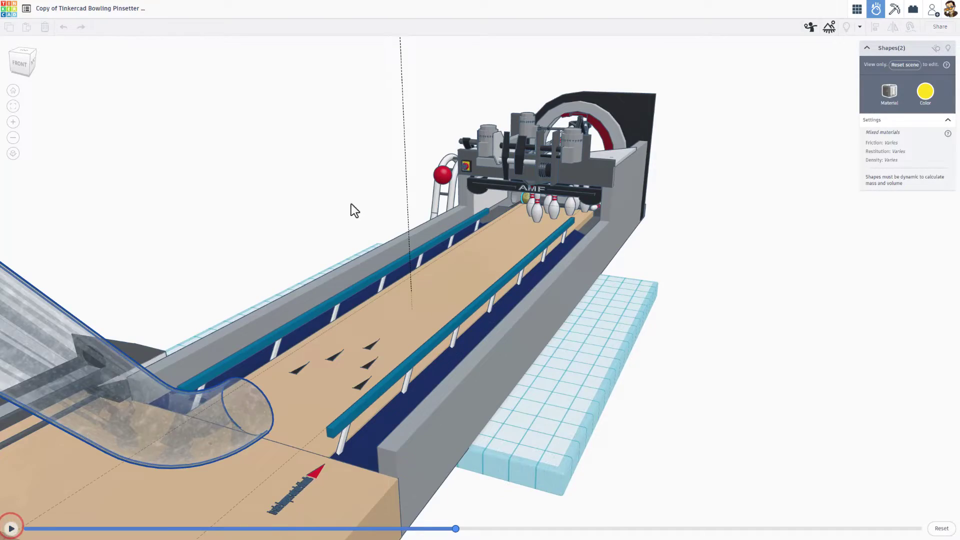
View the pins straight down the lane and rewind the simulation to about one second
scroll(600, 150, up, 3)
right_drag(584, 206, 241, 460)
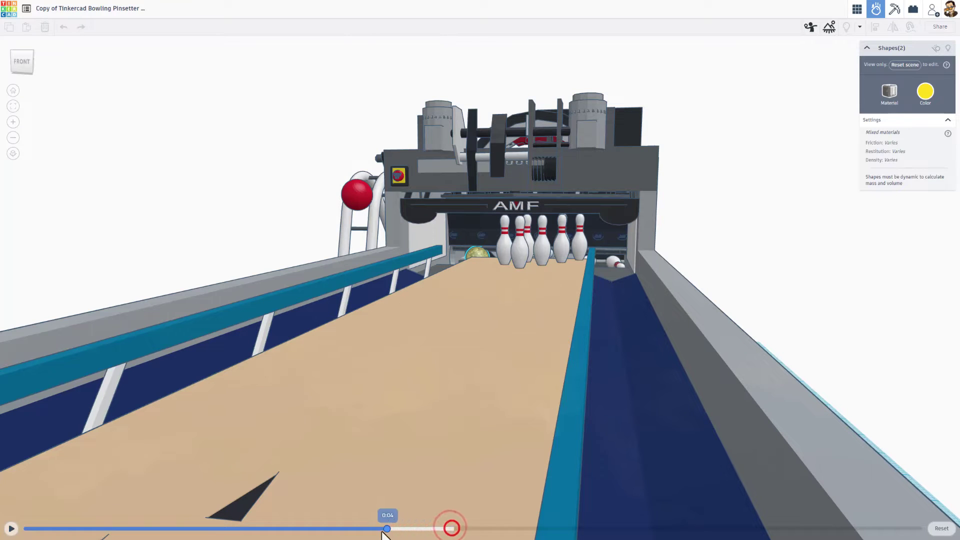
drag(382, 532, 47, 505)
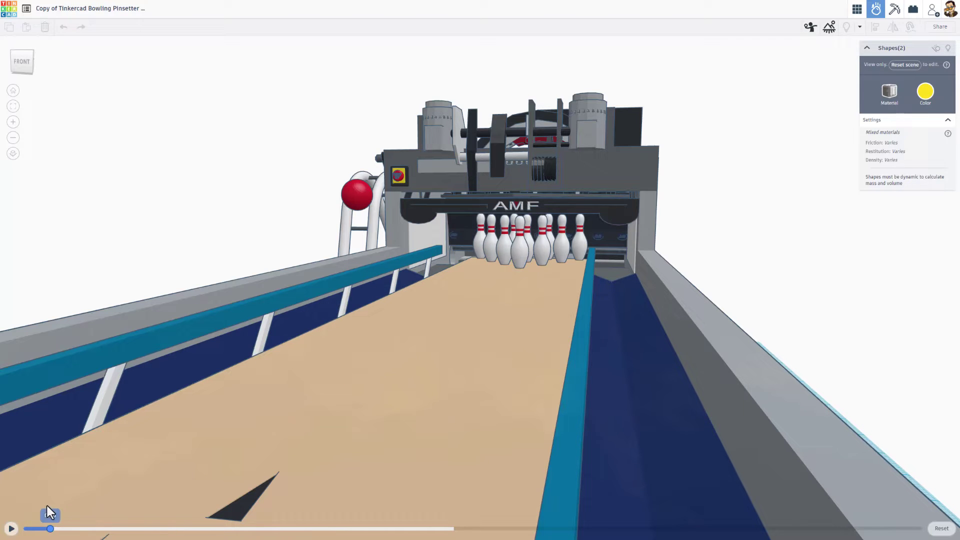
scroll(503, 298, down, 5)
right_drag(512, 280, 794, 308)
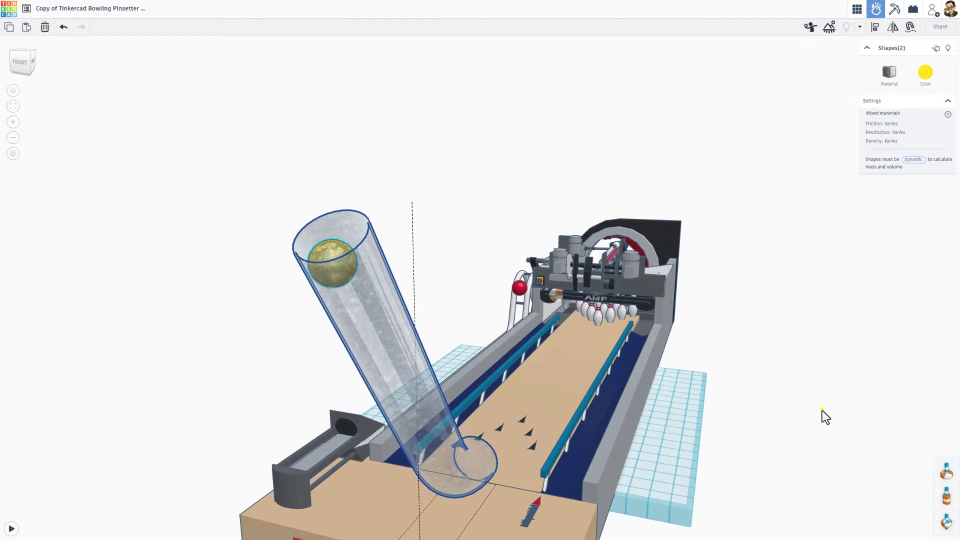
Reset the simulation scene and nudge the tube and ball right again
right_click(822, 409)
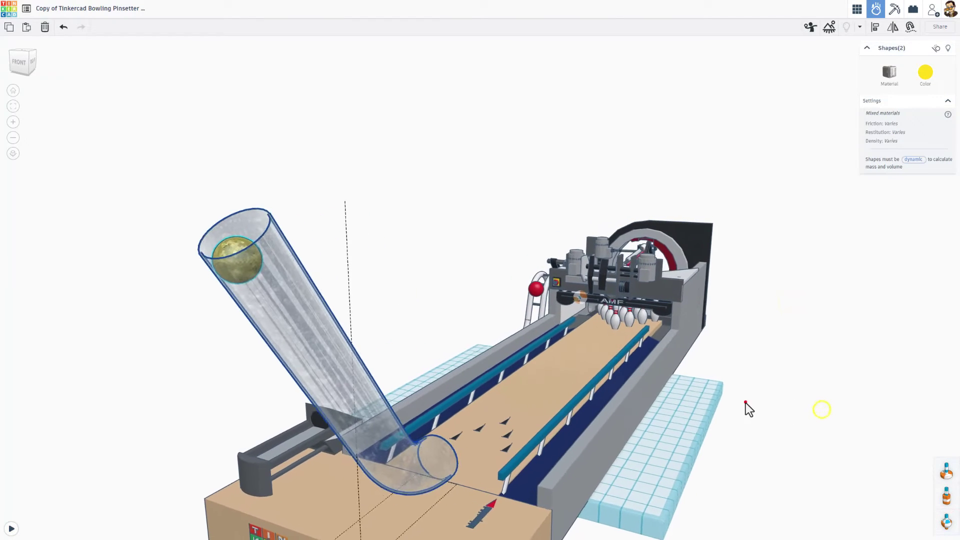
click(745, 402)
drag(215, 273, 215, 273)
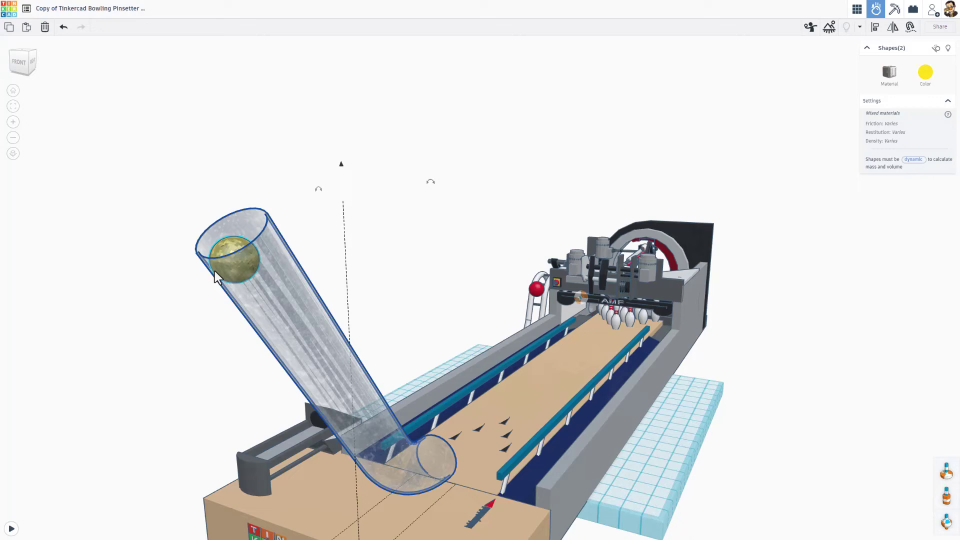
key(Right)
key(Right)
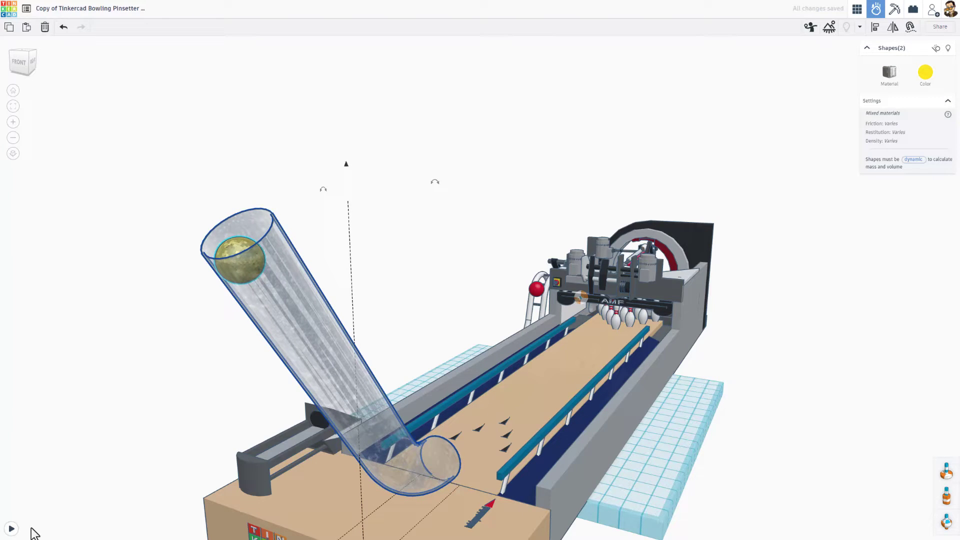
Bowl the re-aimed ball and watch it roll straight down the lane
click(10, 529)
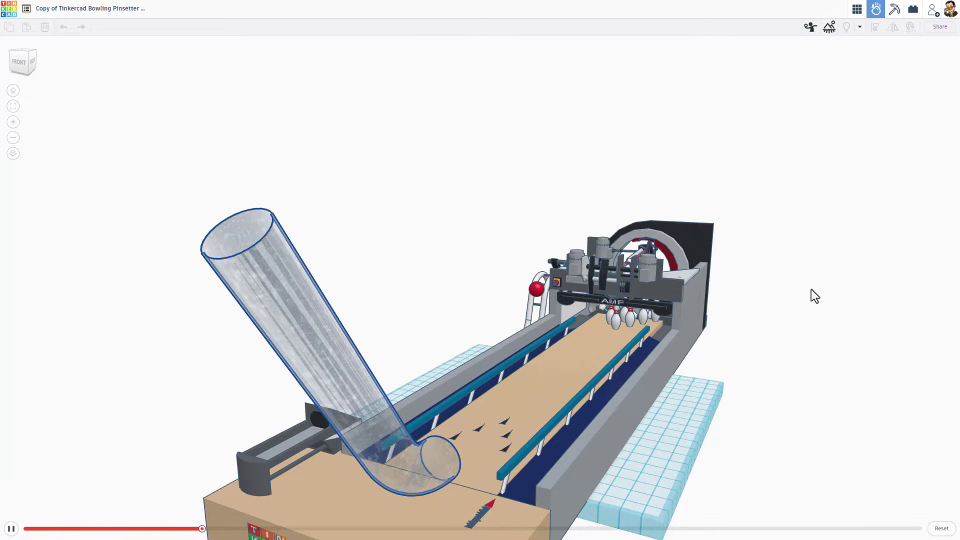
scroll(653, 320, up, 6)
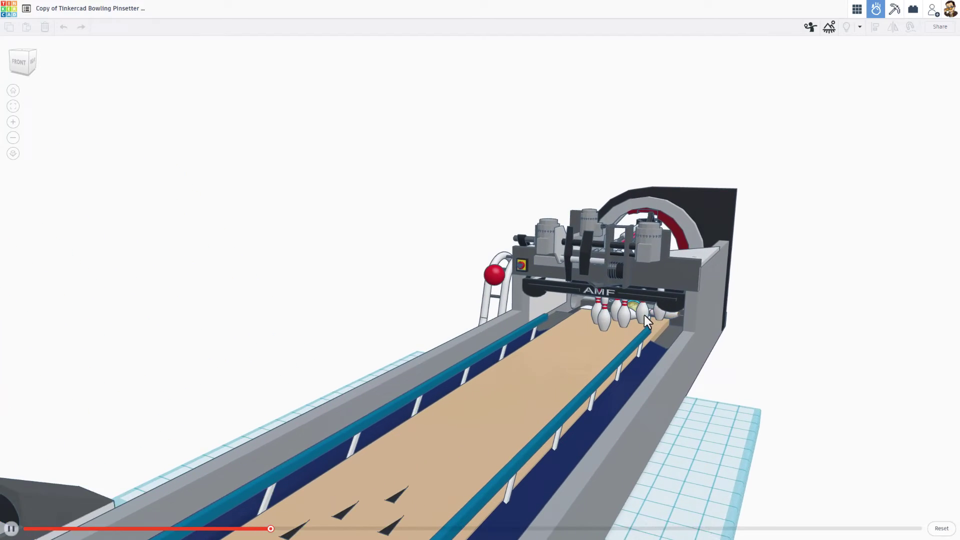
scroll(644, 316, up, 2)
scroll(643, 318, down, 2)
scroll(643, 317, down, 3)
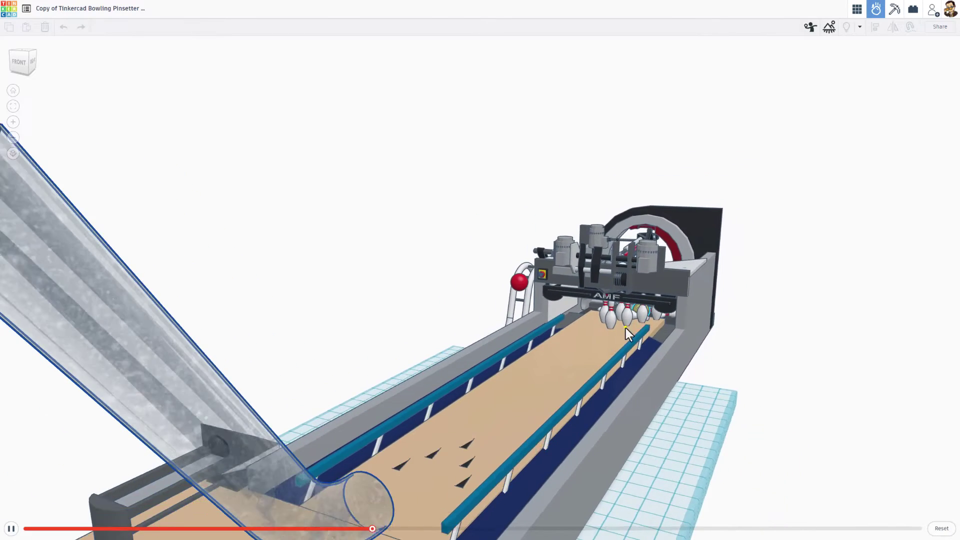
right_drag(625, 328, 647, 333)
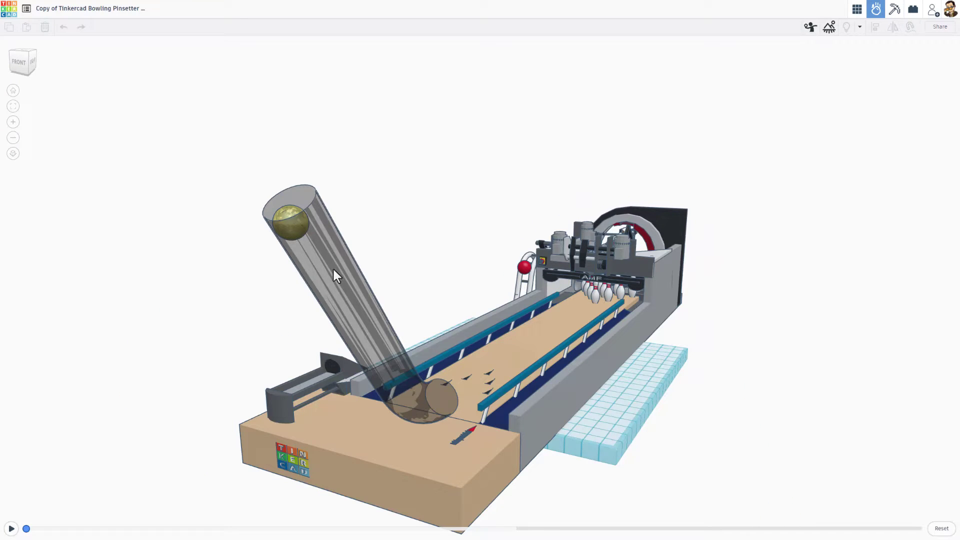
Select the transparent tube, rerun the simulation, then pause and rewind so the pins reset
click(330, 272)
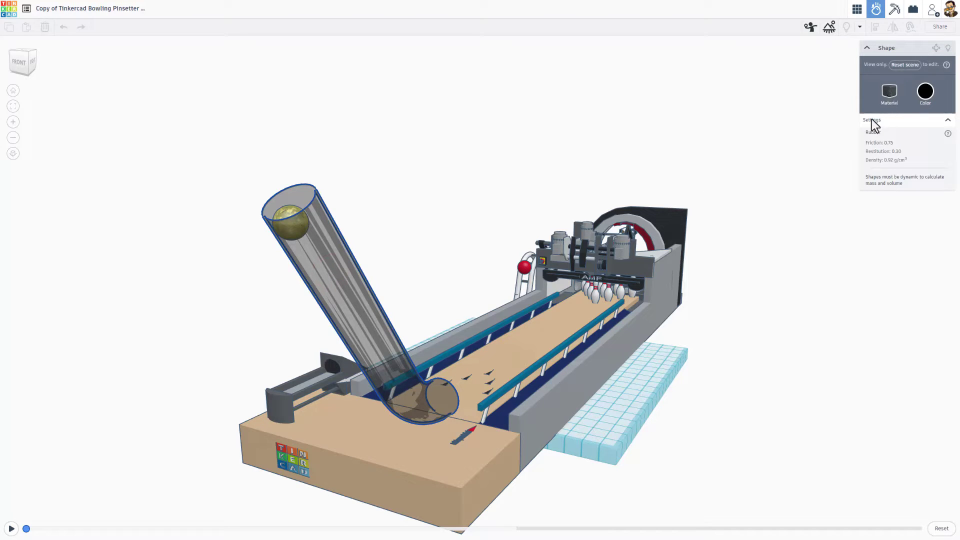
click(11, 528)
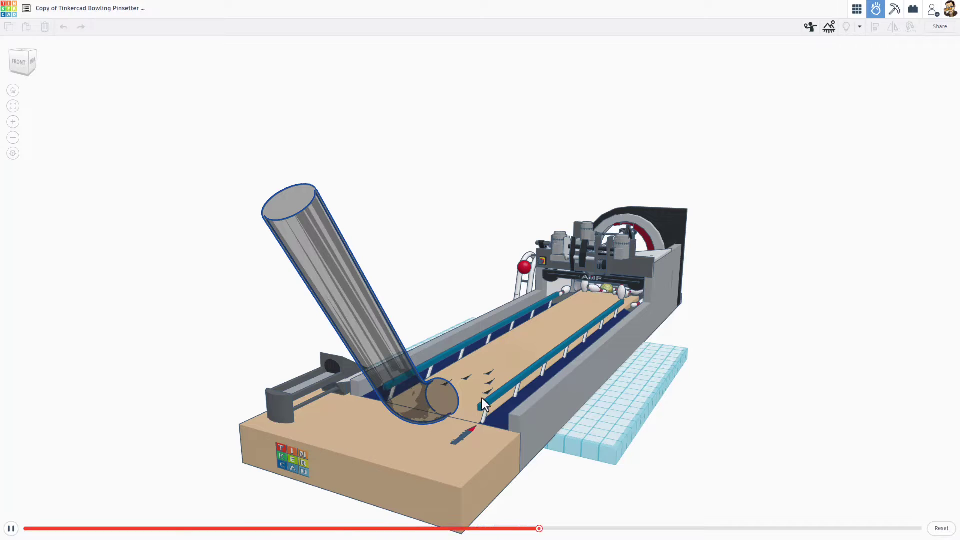
click(11, 529)
click(503, 467)
drag(610, 528, 136, 529)
From close behind the pins, replay the bowl from the start and stop after pins fall
right_drag(714, 257, 381, 308)
right_drag(313, 308, 332, 353)
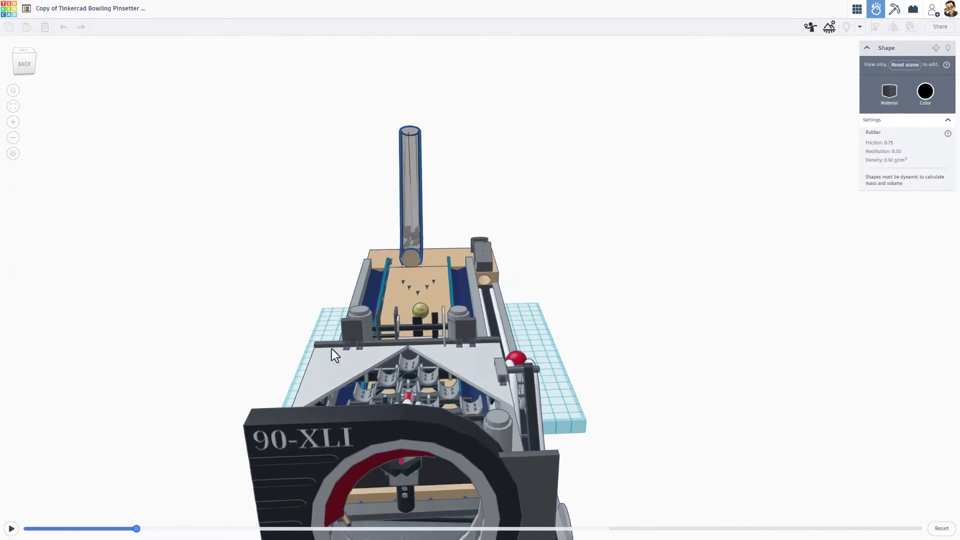
scroll(579, 220, up, 10)
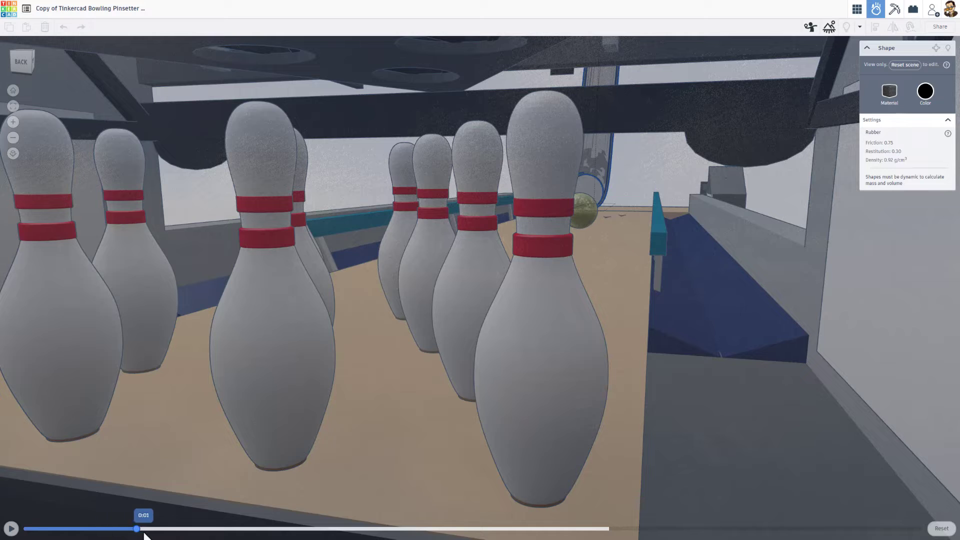
drag(136, 528, 13, 529)
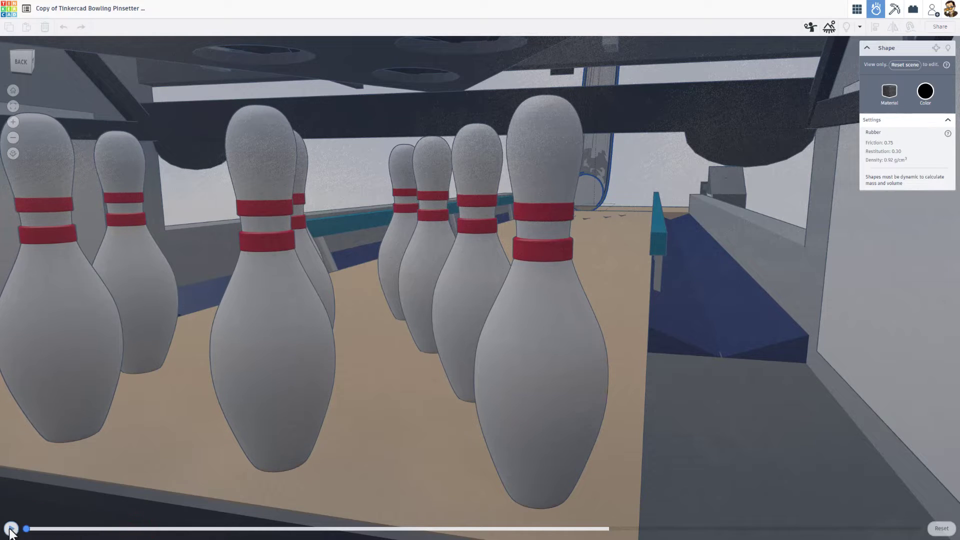
click(11, 528)
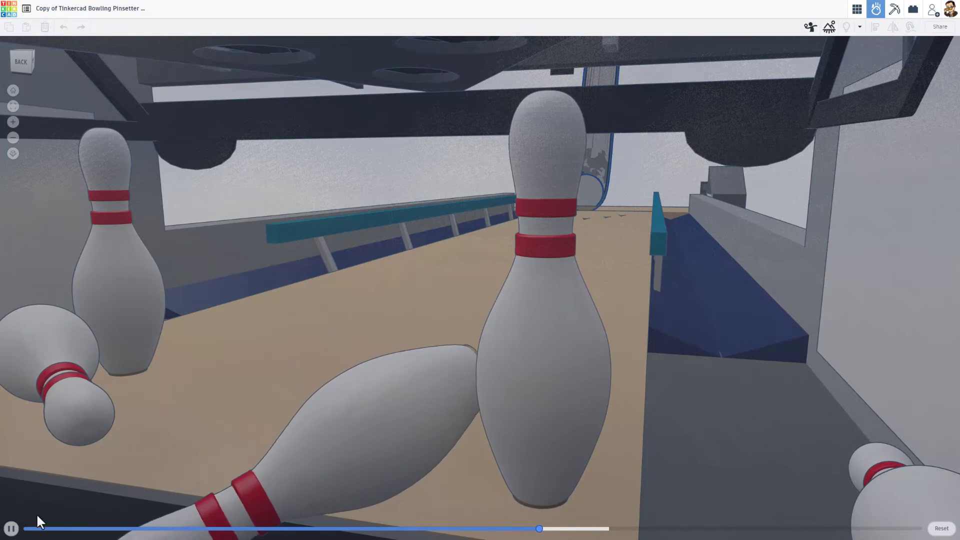
click(329, 420)
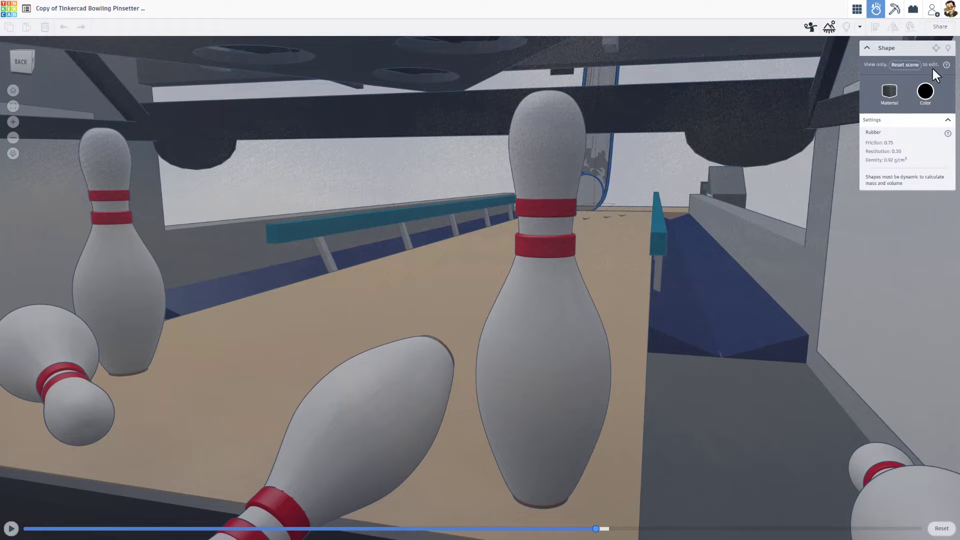
Frame the share capture at 16:9, after trying 1:1, with the L 1280 size
click(940, 27)
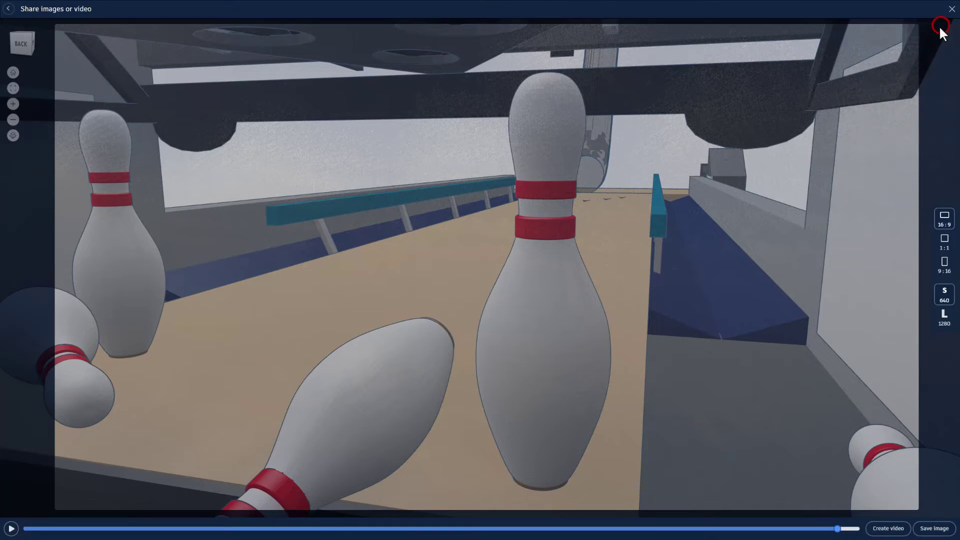
click(944, 239)
click(944, 219)
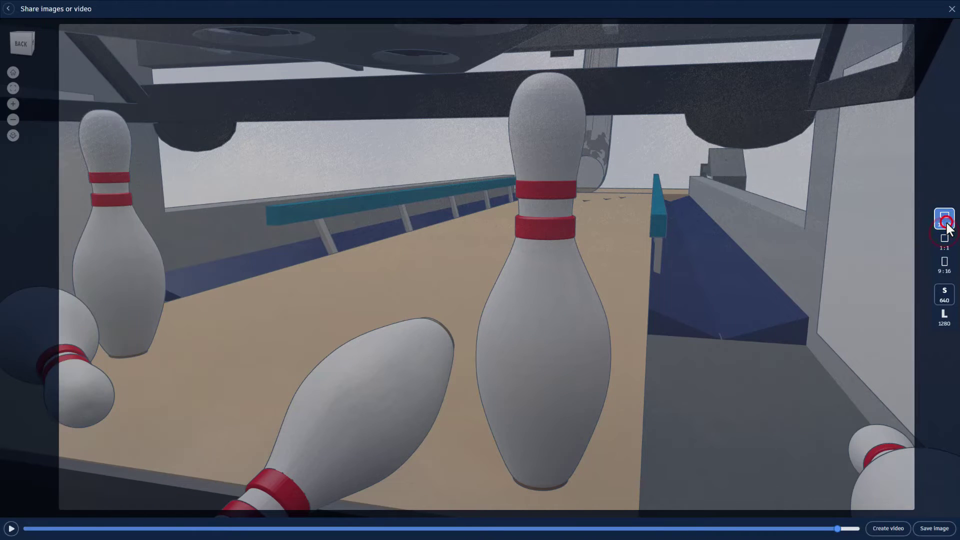
click(944, 295)
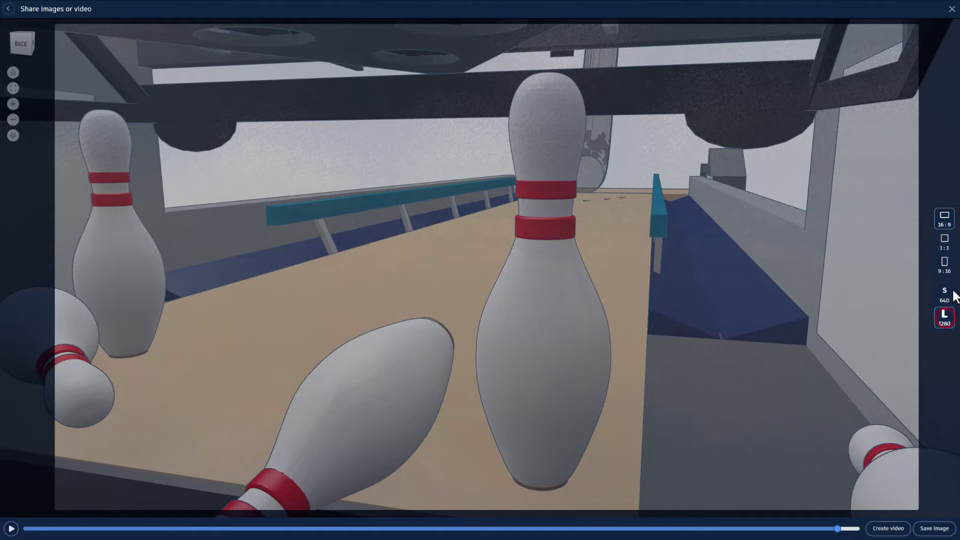
click(940, 320)
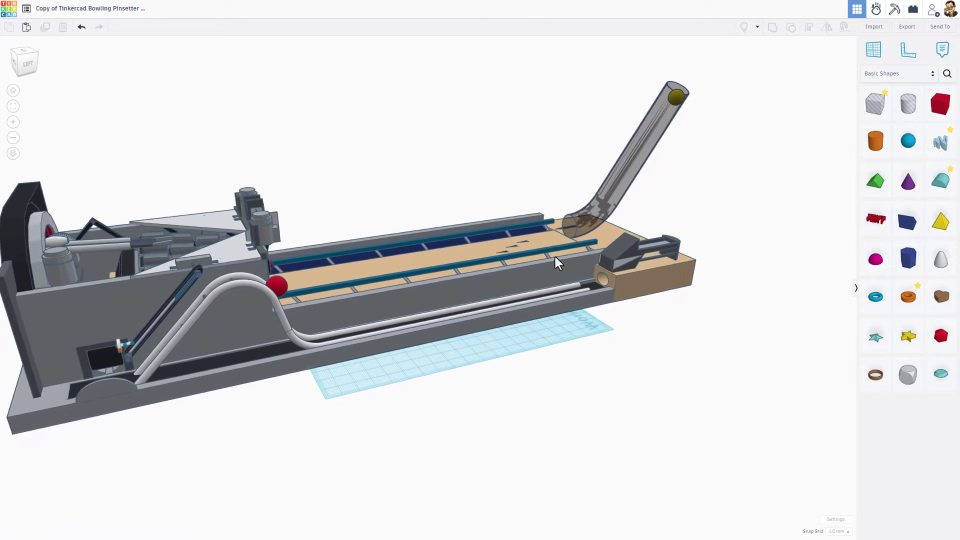
Switch the shape library to Sim Lab and orbit to a front view down the lane
right_drag(555, 257, 529, 251)
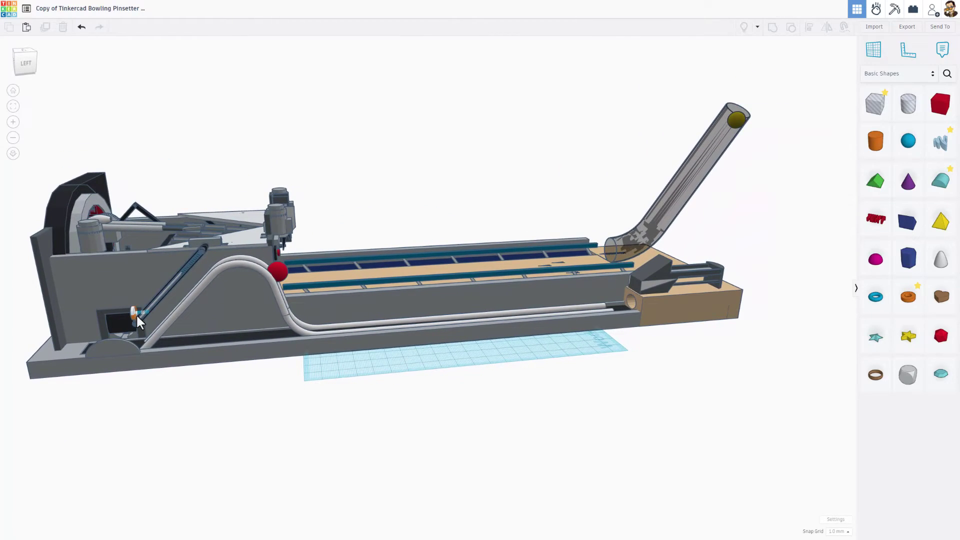
click(889, 75)
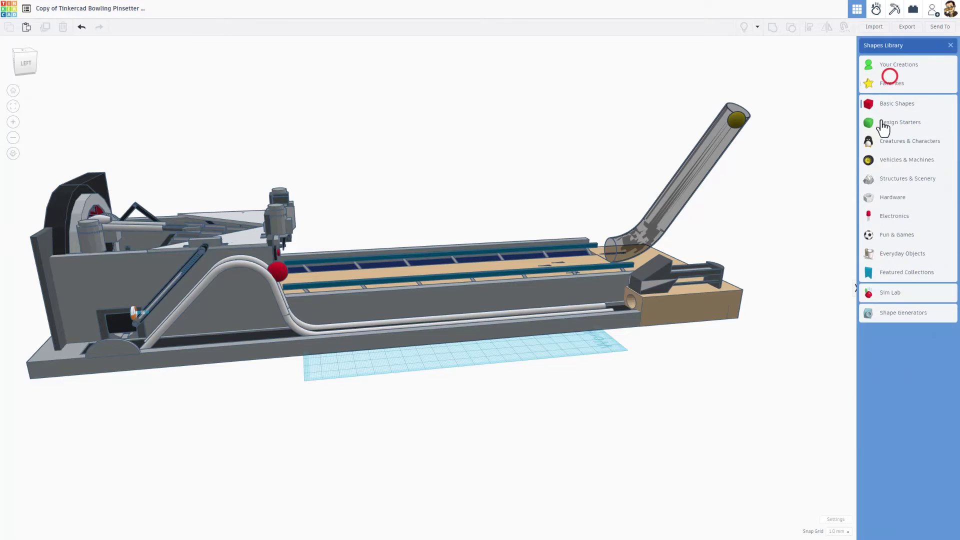
click(887, 294)
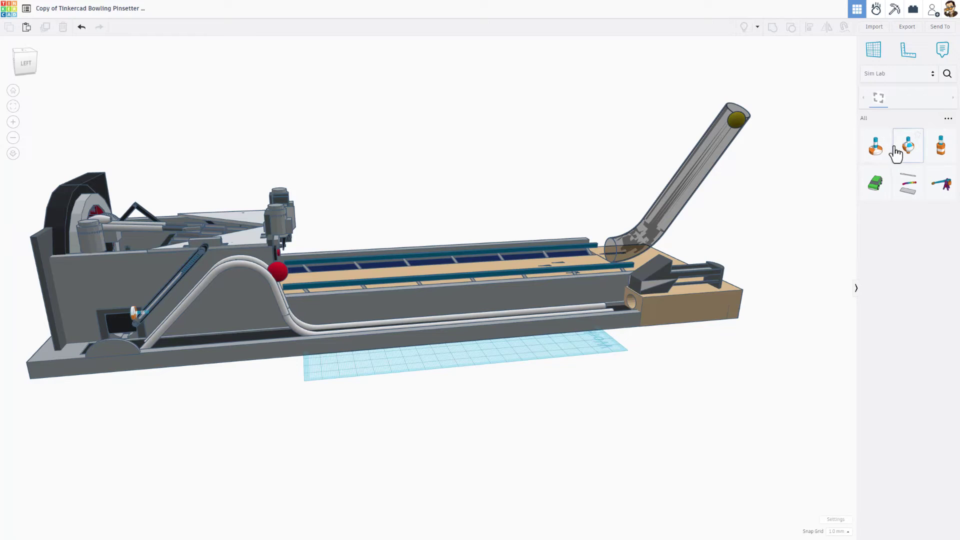
right_drag(663, 324, 841, 240)
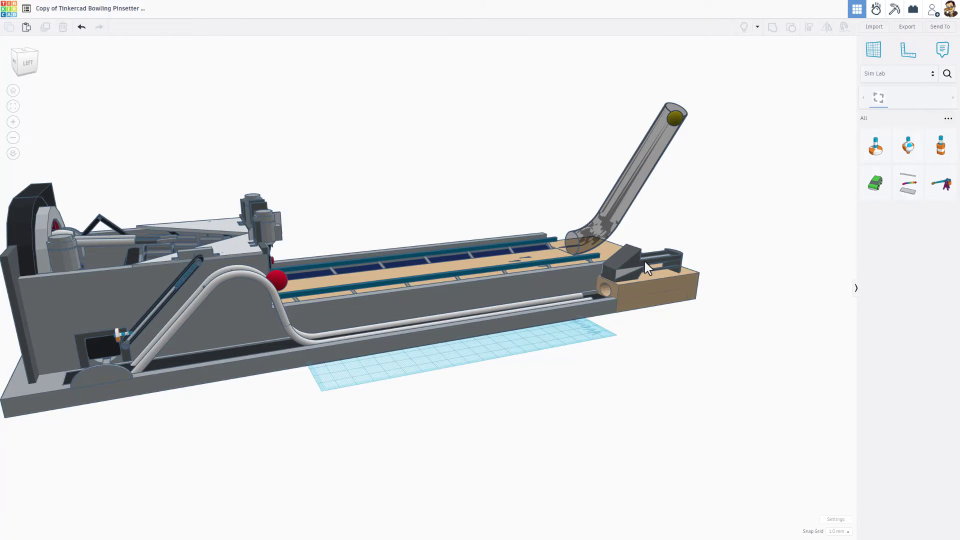
right_drag(645, 263, 406, 241)
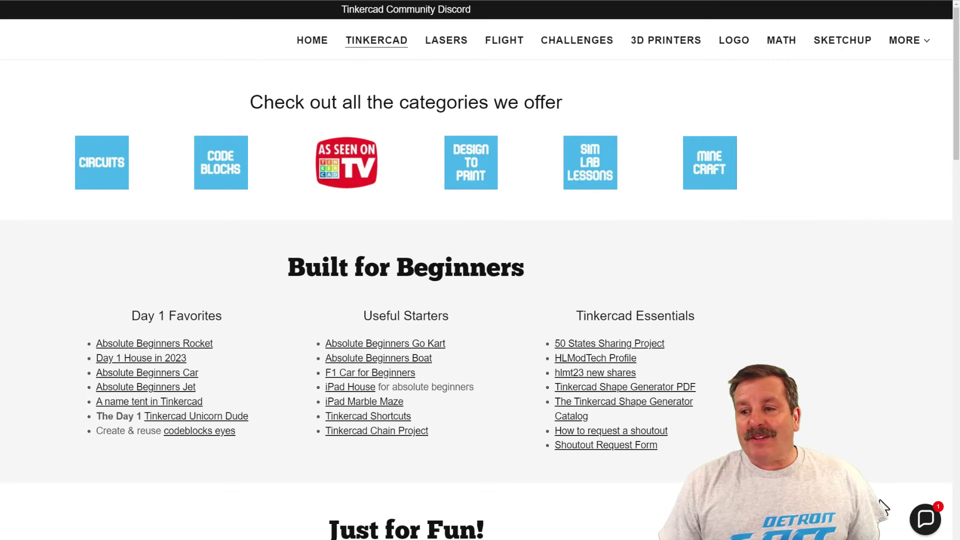
Open and close the Contact Us chat, then follow the Tinkercad Community Discord banner
click(915, 519)
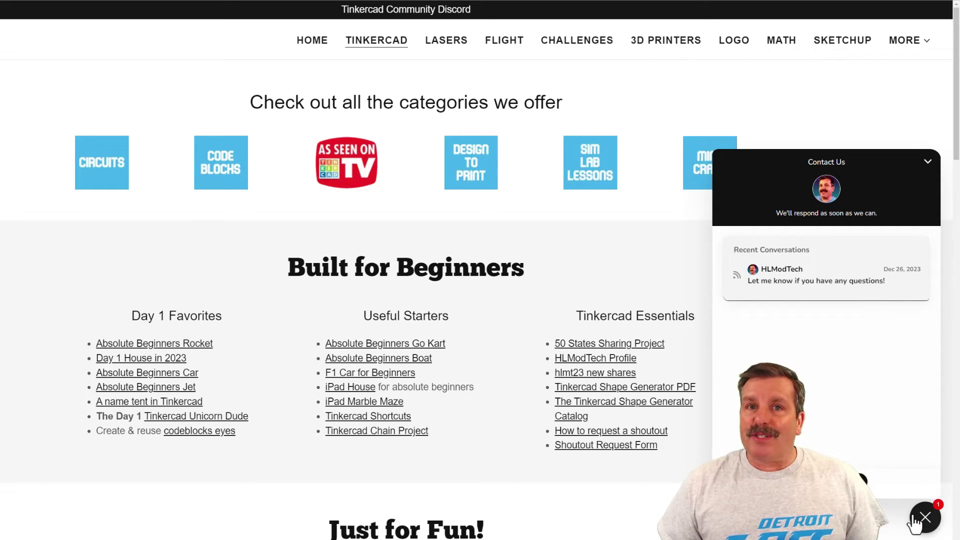
click(915, 519)
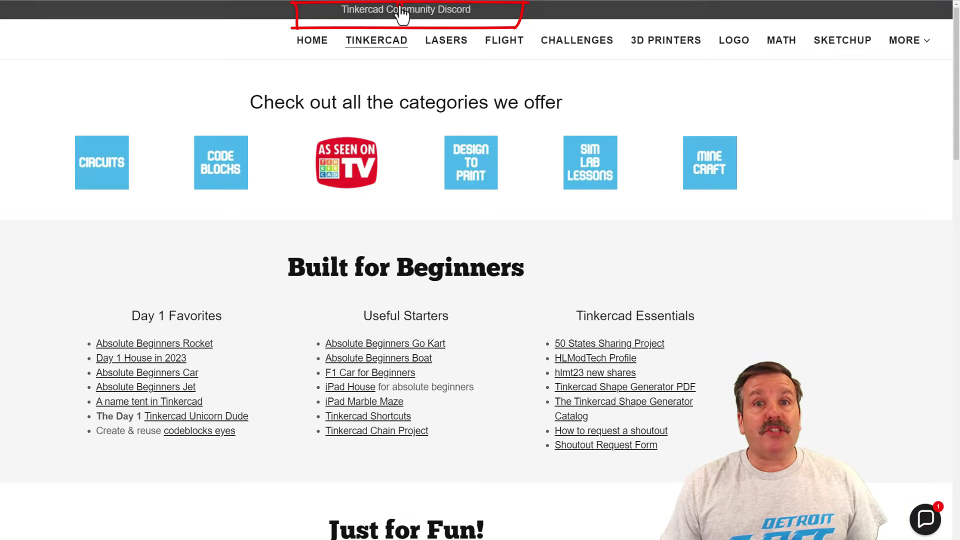
click(457, 10)
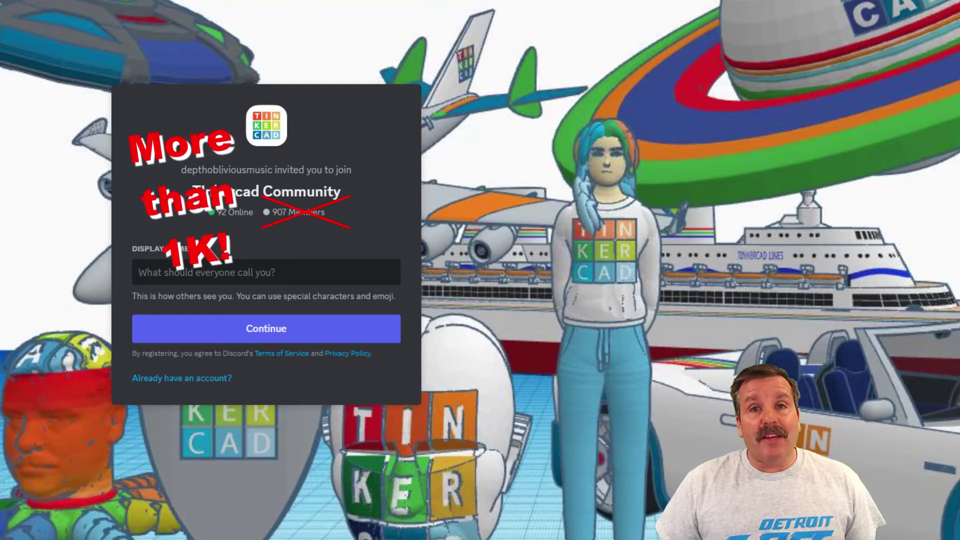